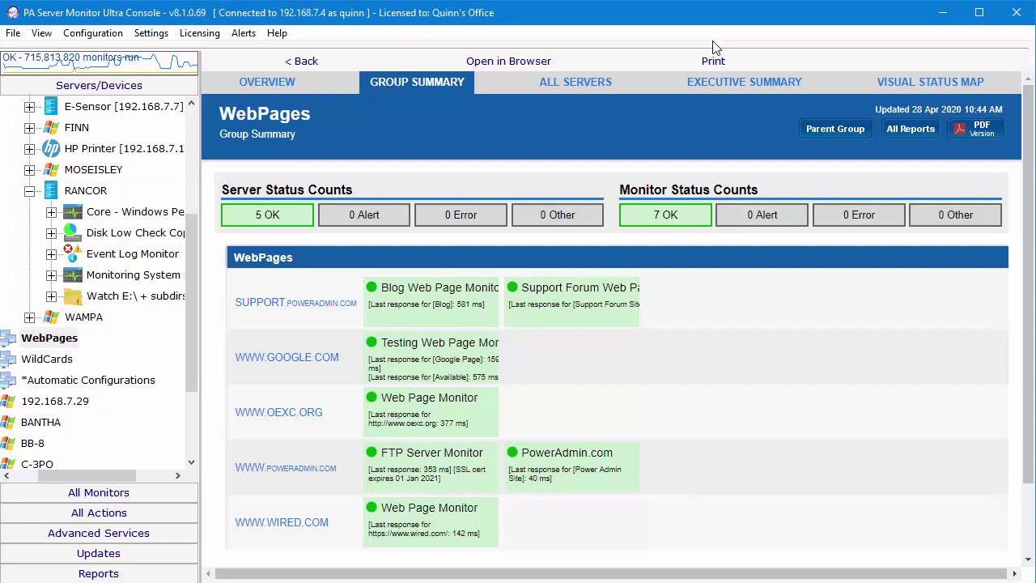
Start a new Service Monitor for the computer RANCOR
right_click(81, 195)
left_click(172, 203)
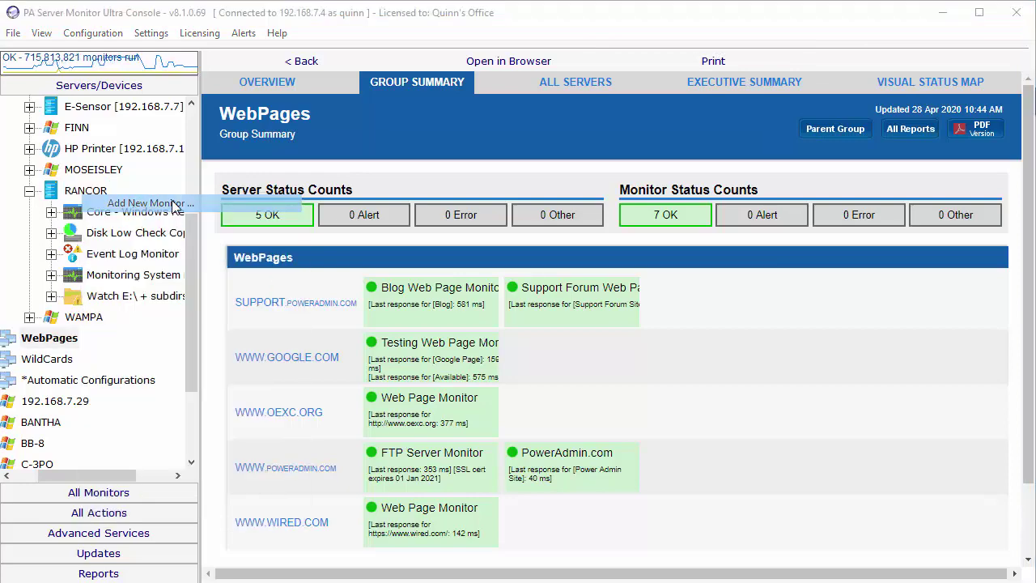
scroll(509, 288, "down", 6)
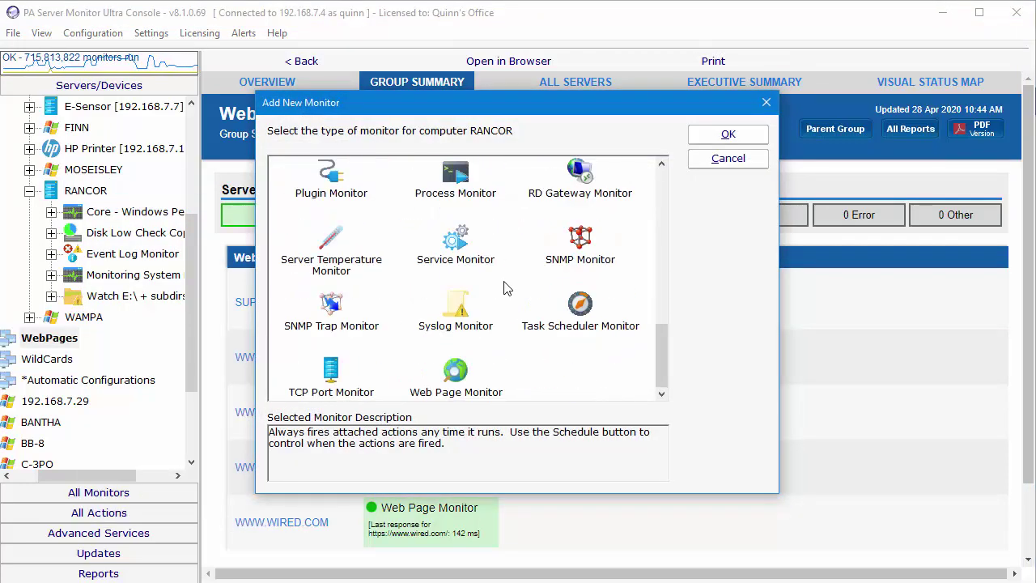
left_click(460, 245)
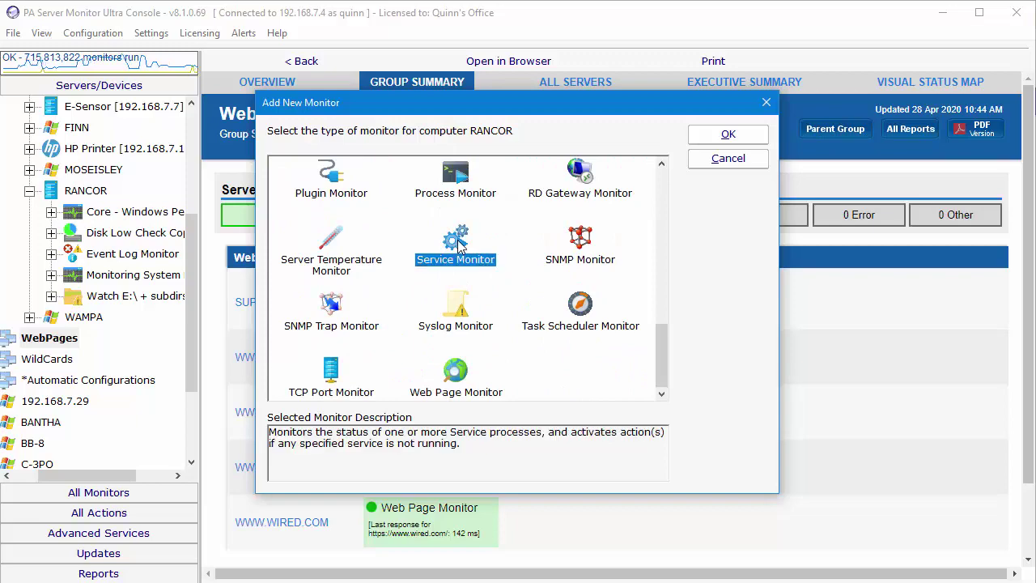
left_click(727, 134)
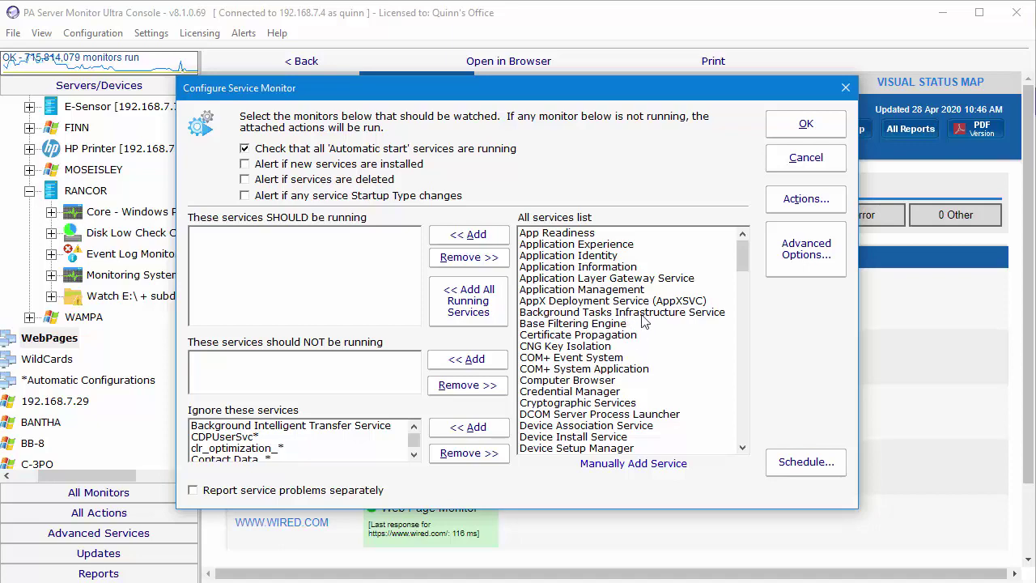
Add PA File Sight Satellite to the services that should be running, and remove it from that list again
left_click_drag(743, 258, 742, 348)
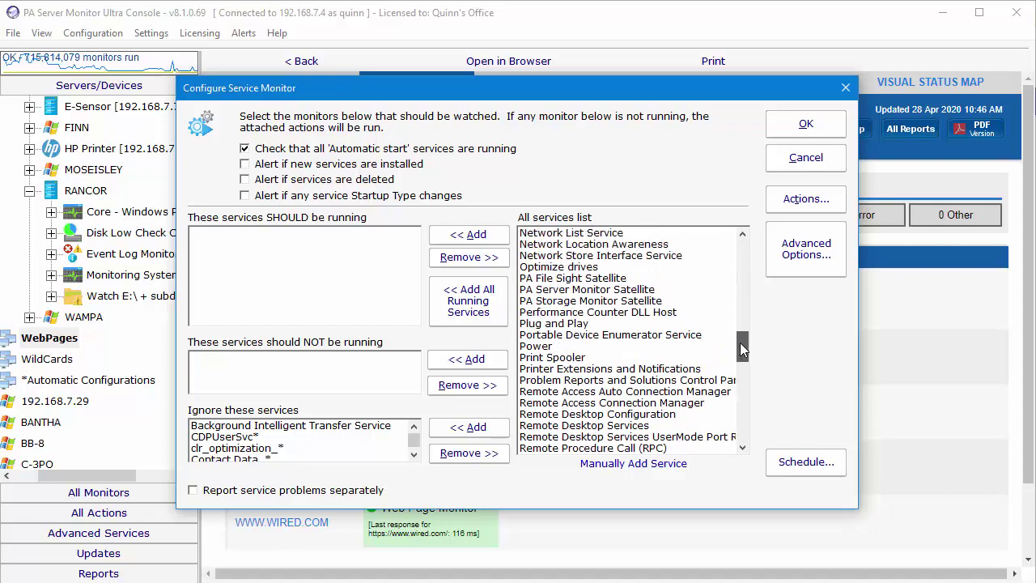
left_click(605, 278)
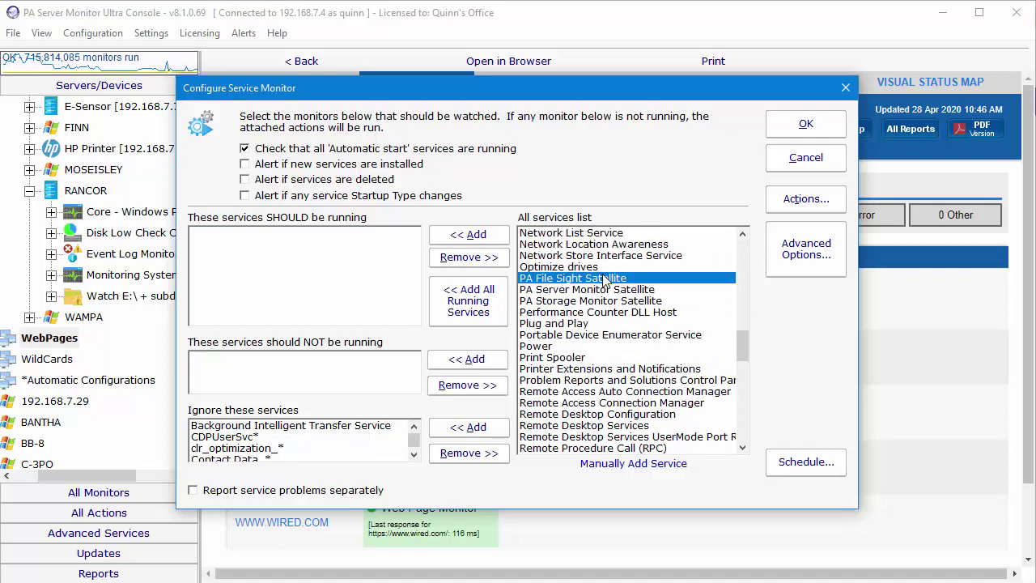
left_click(473, 234)
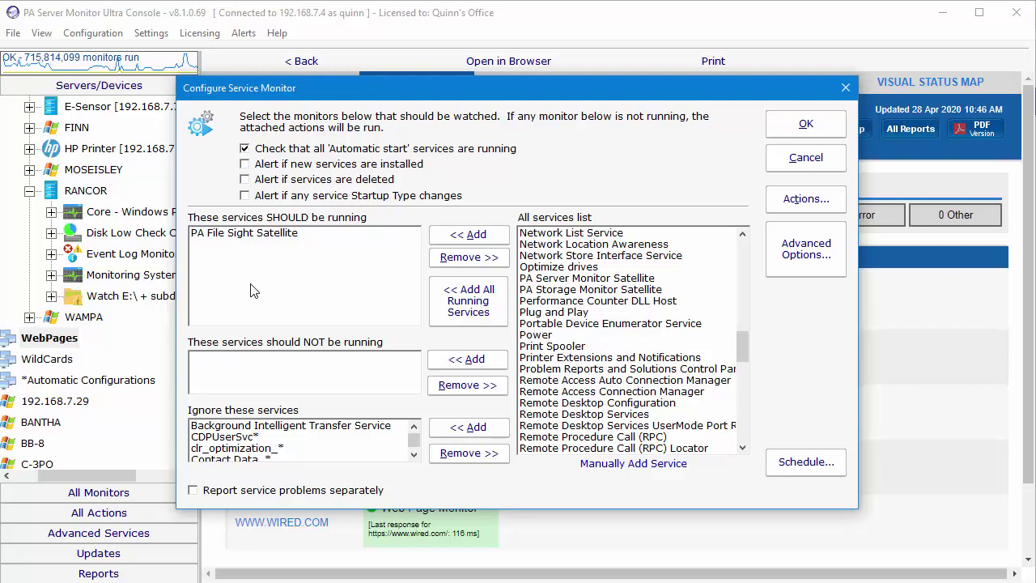
left_click(245, 235)
left_click(486, 257)
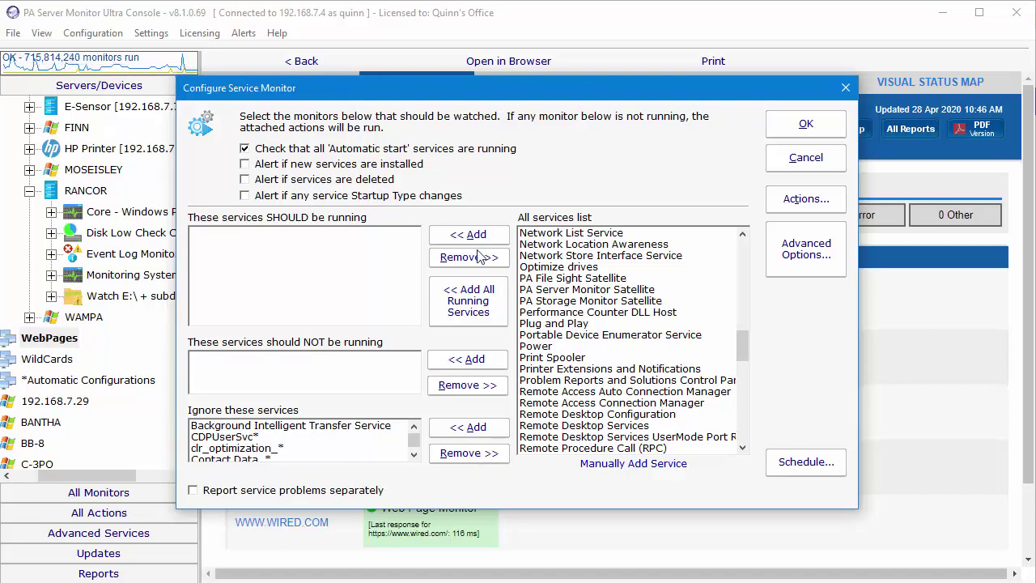
Require the PA File Sight, PA Server Monitor and PA Storage Monitor Satellite services to be running, and disable the check of all 'Automatic start' services
left_click(554, 279)
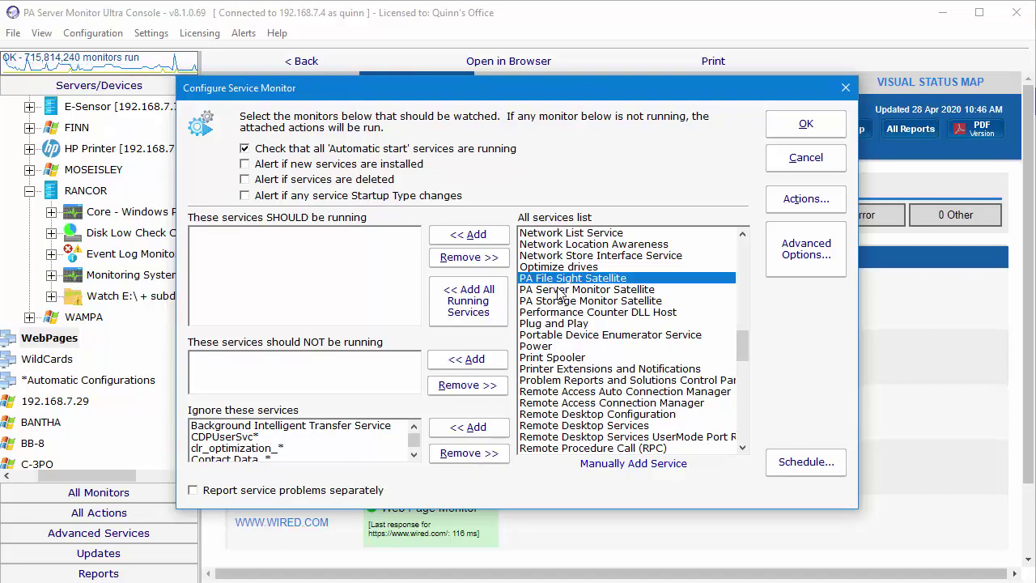
left_click(484, 239)
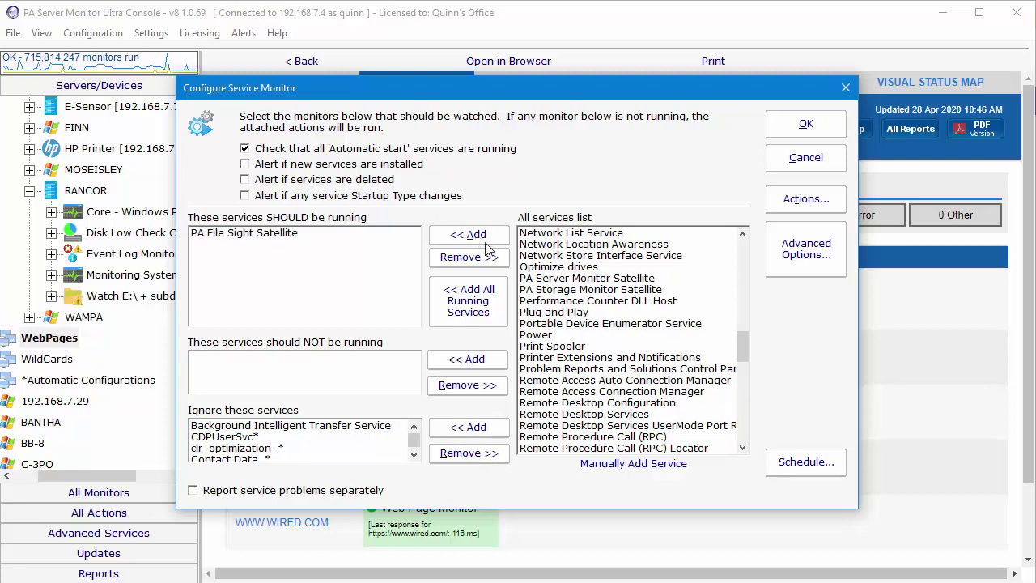
left_click(557, 278)
left_click(474, 235)
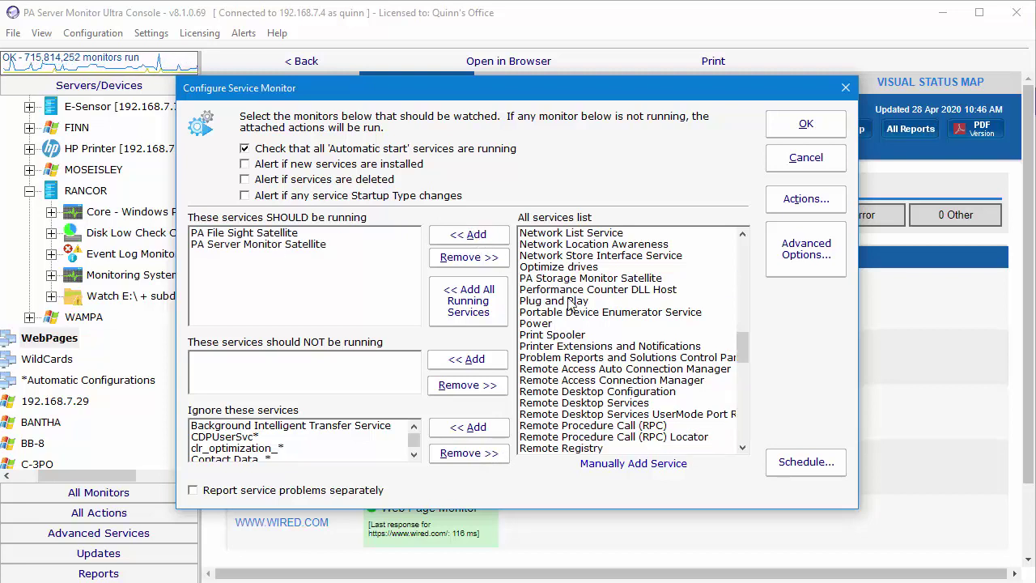
left_click(570, 279)
left_click(467, 236)
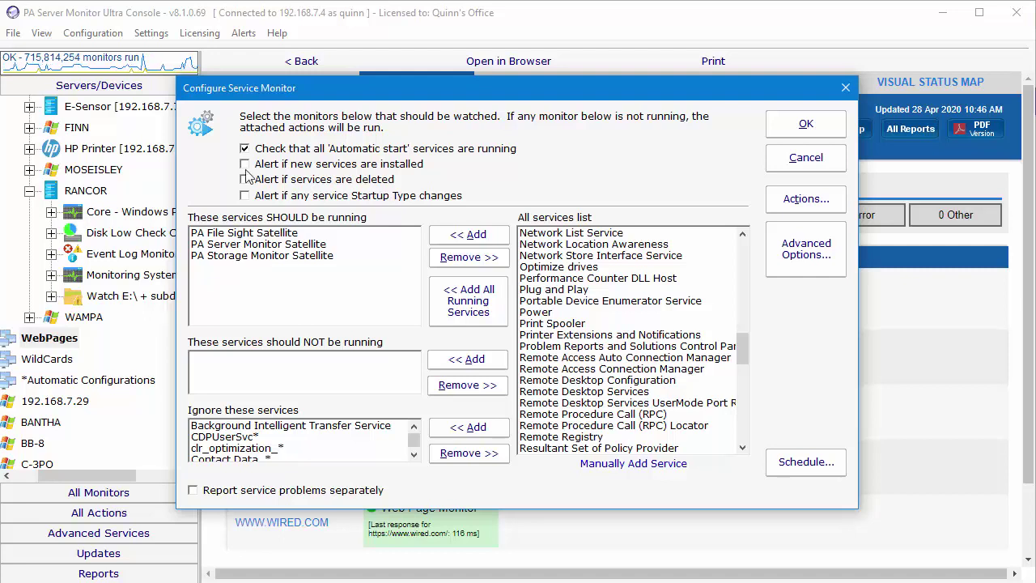
left_click(244, 149)
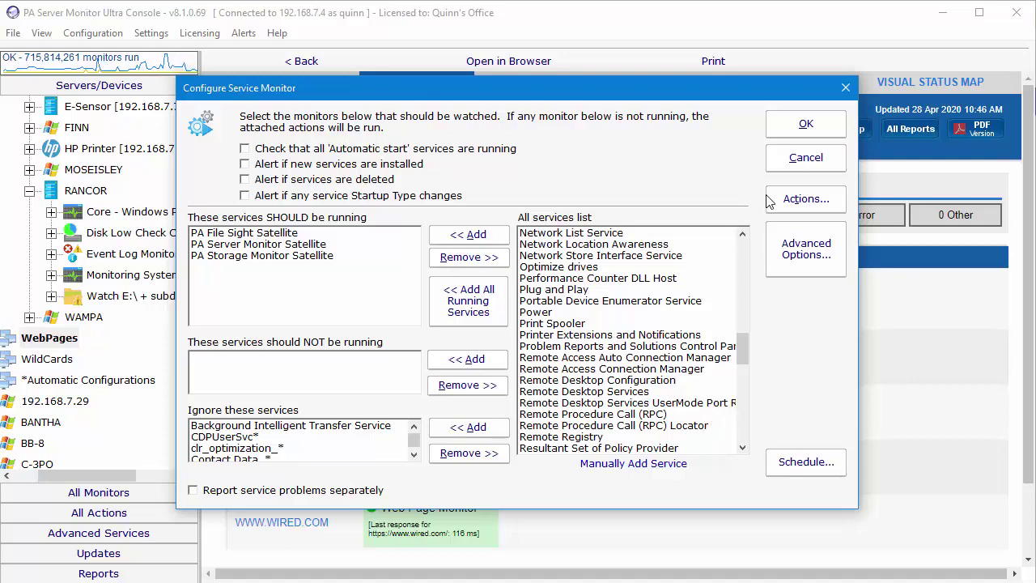
Assign the standard email action addressed to the logged-in console user to the monitor's immediate error actions
left_click(796, 199)
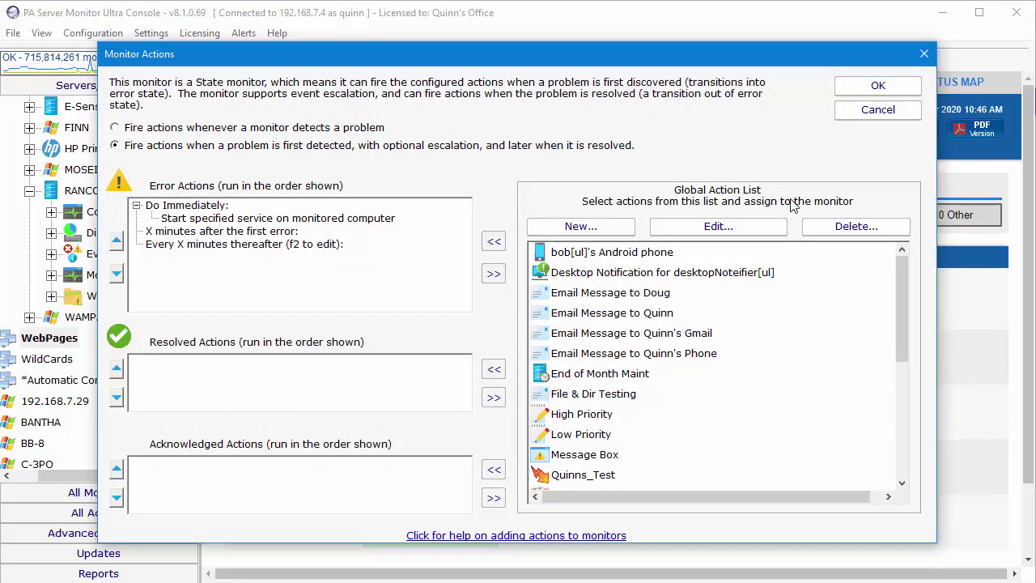
left_click(612, 315)
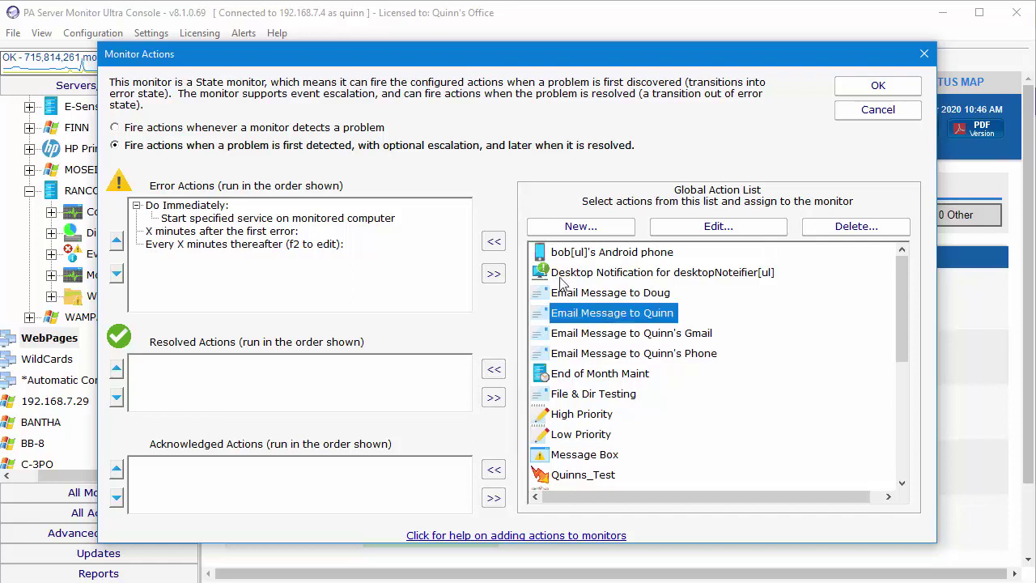
left_click(494, 241)
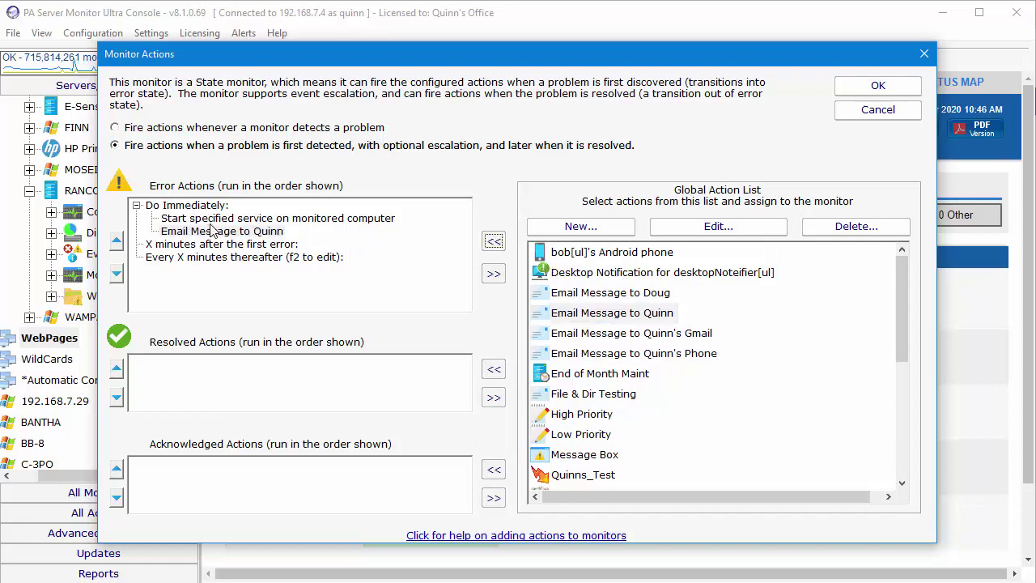
Set the repeating error escalation to every 30 minutes and assign the logged-in user's standard email action to it
mouse_move(211, 230)
mouse_move(402, 228)
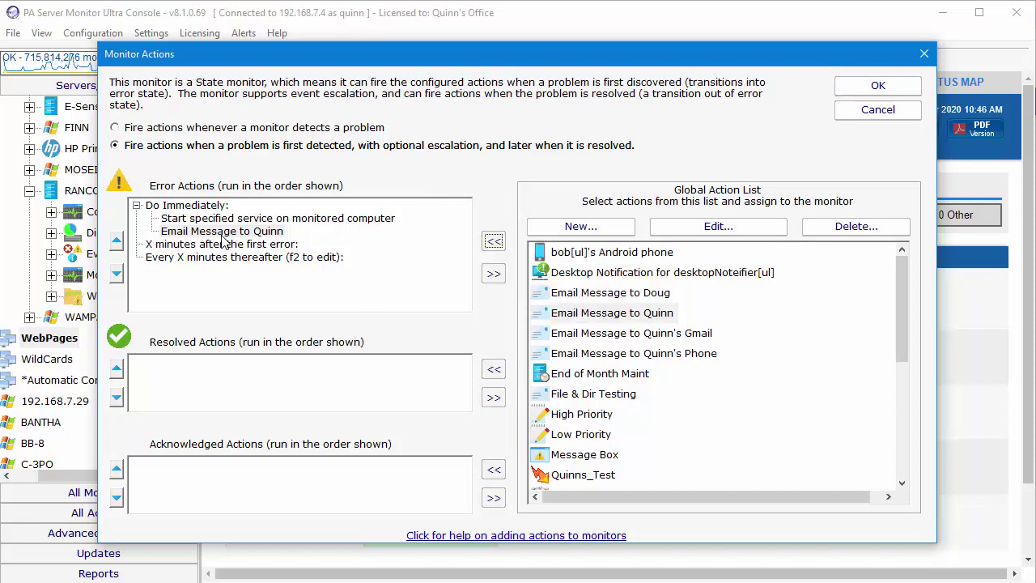
left_click(185, 259)
key("F2")
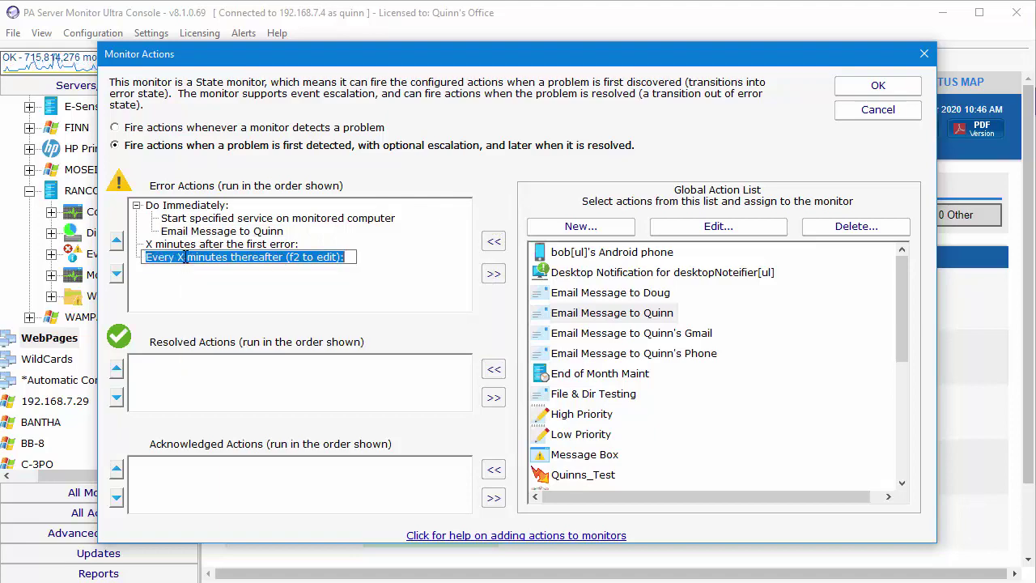
left_click(185, 259)
key("BackSpace")
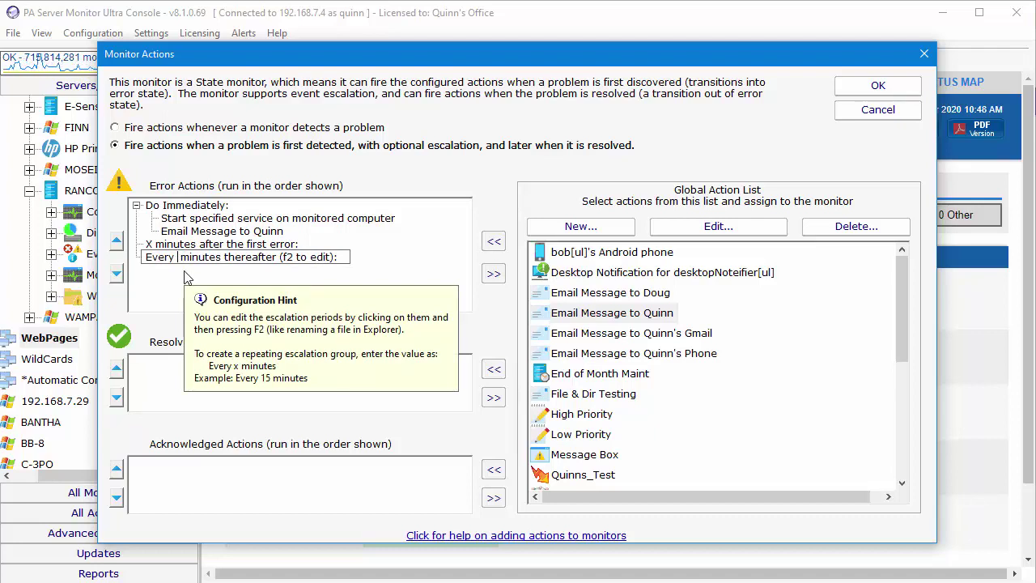
type("30")
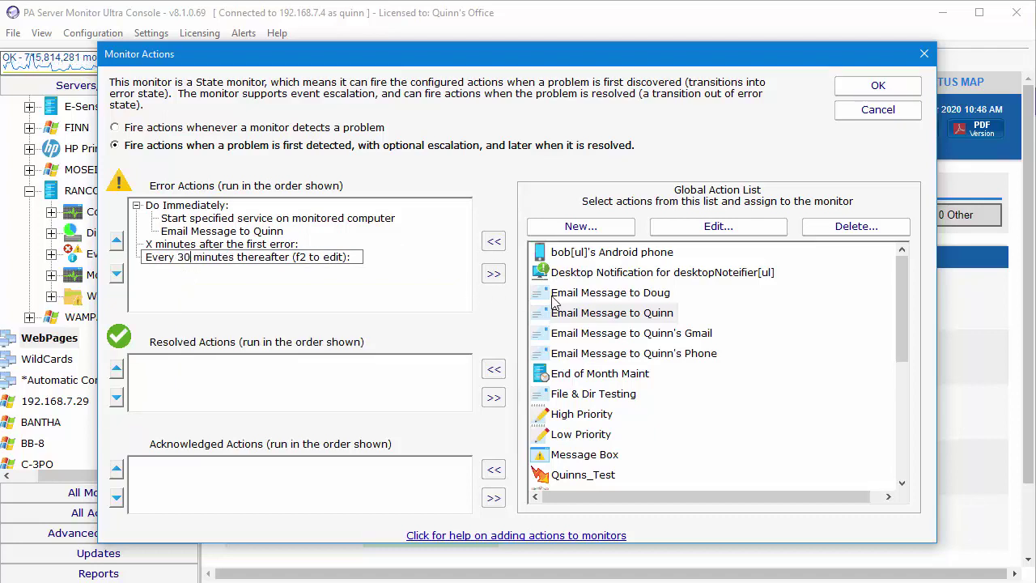
left_click(580, 313)
left_click(492, 243)
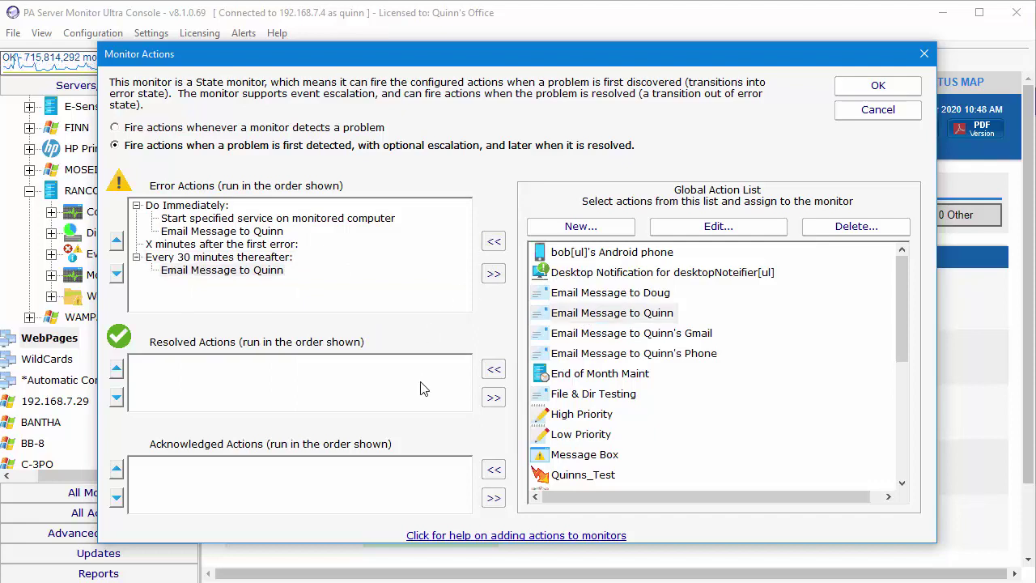
Assign the logged-in user's standard email action to the resolved actions and accept the monitor's action setup
left_click(630, 315)
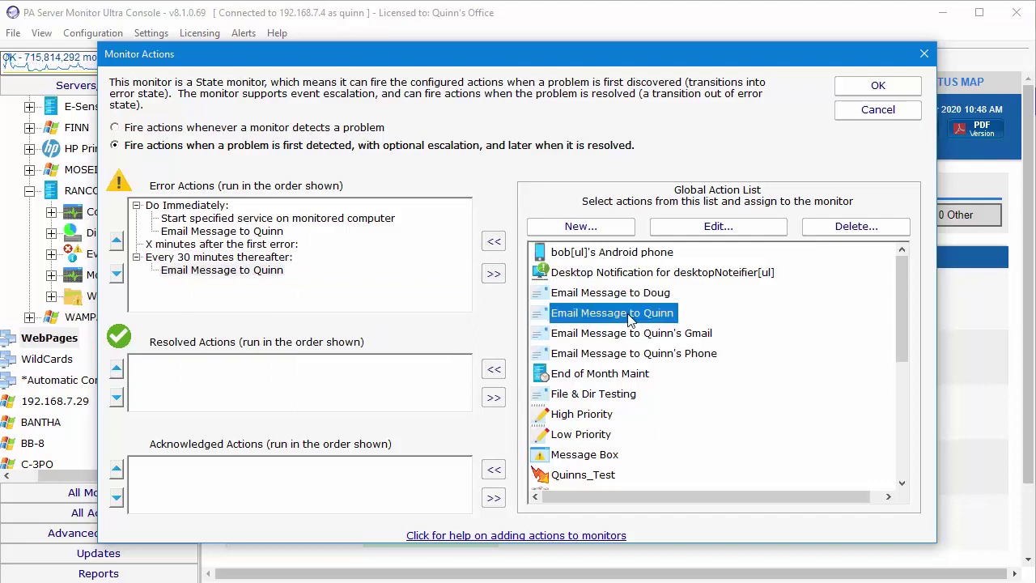
left_click(493, 370)
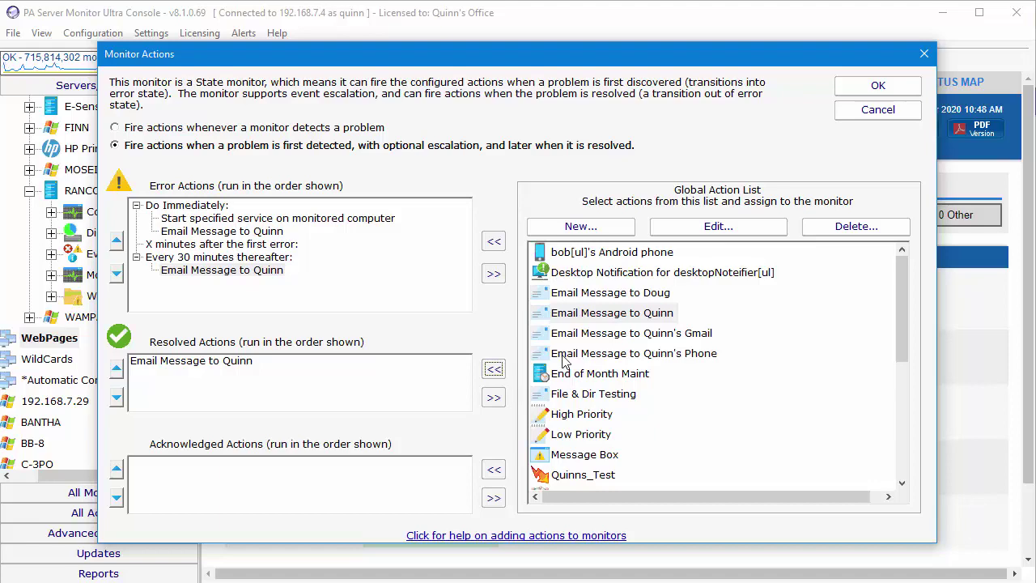
left_click(879, 87)
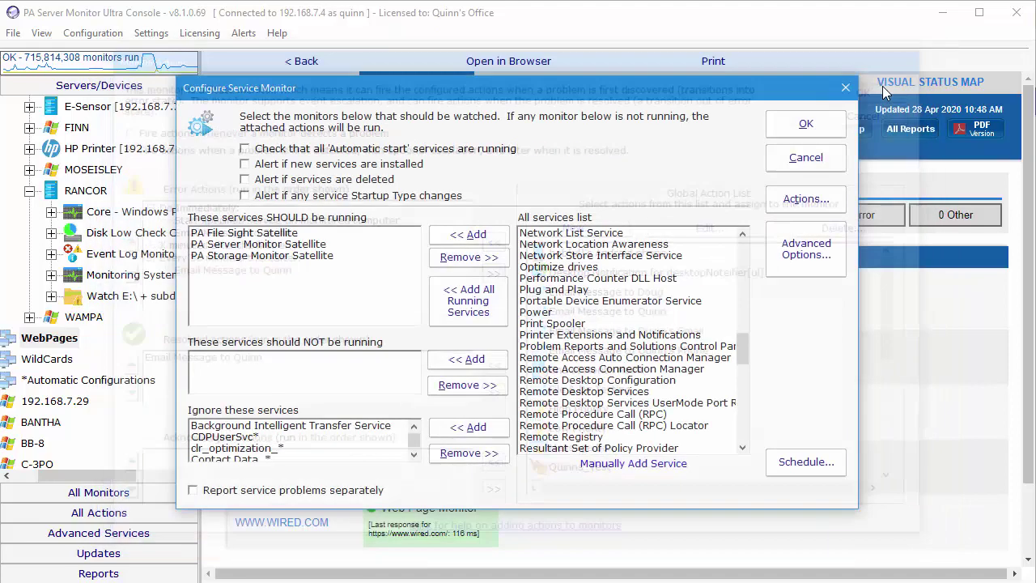
Review how often the service monitor is scheduled to run
left_click(782, 462)
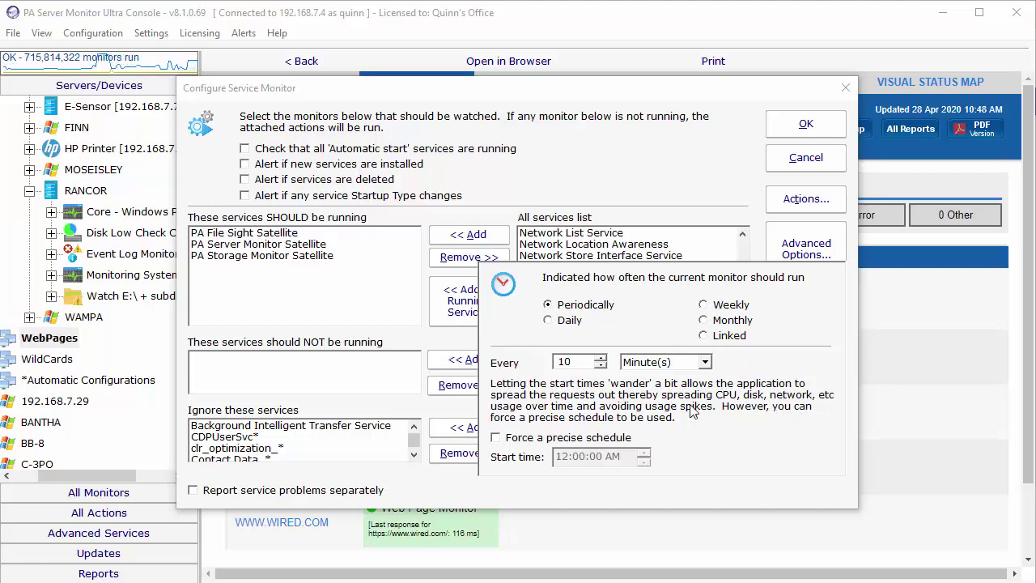
left_click(694, 168)
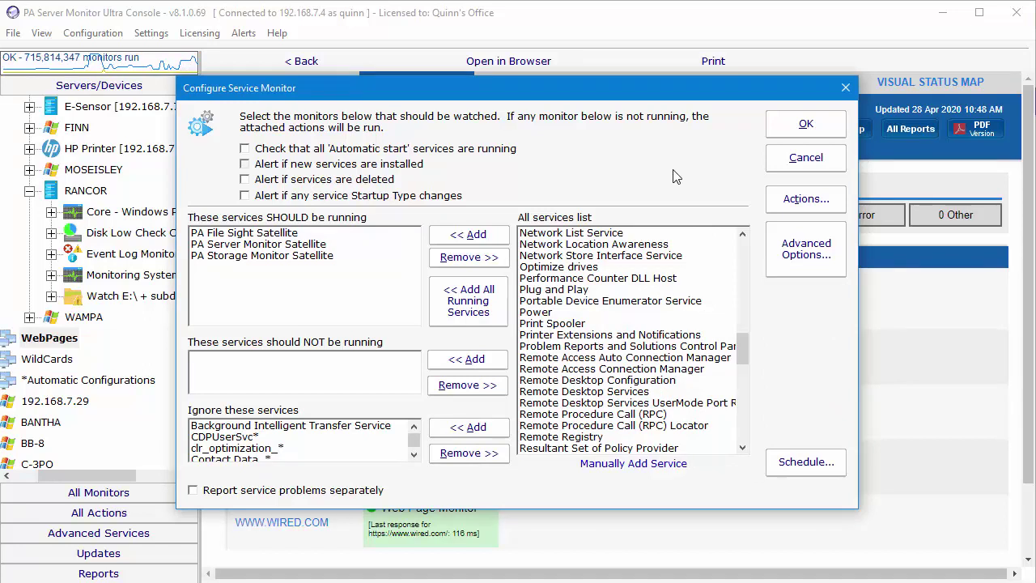
key("space")
key("space")
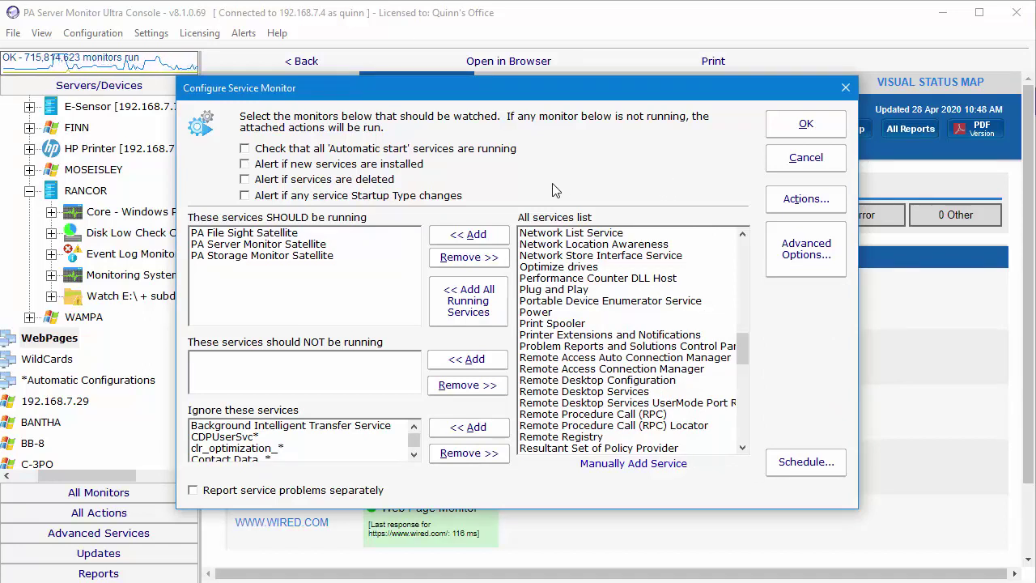
Save the new service monitor and open its configuration under RANCOR
left_click(807, 124)
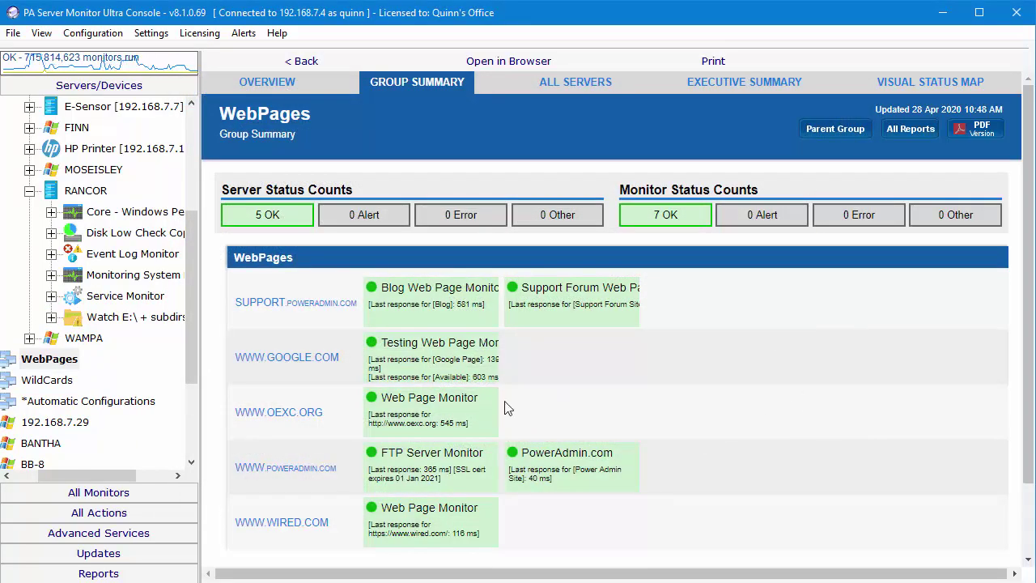
left_click(121, 297)
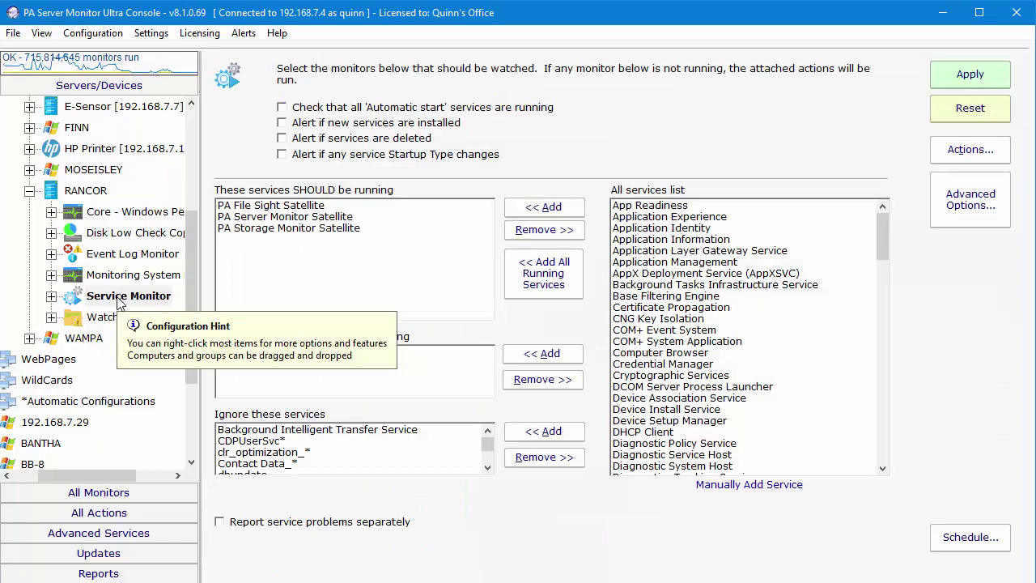